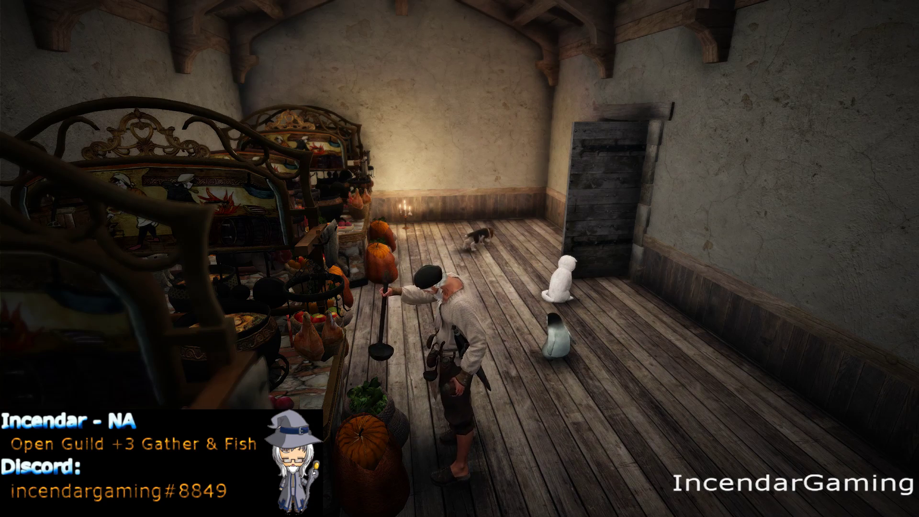
Bring Chrome forward and reveal its advanced settings to reach the System section.
{"action": "key", "text": "ctrl+alt+h"}
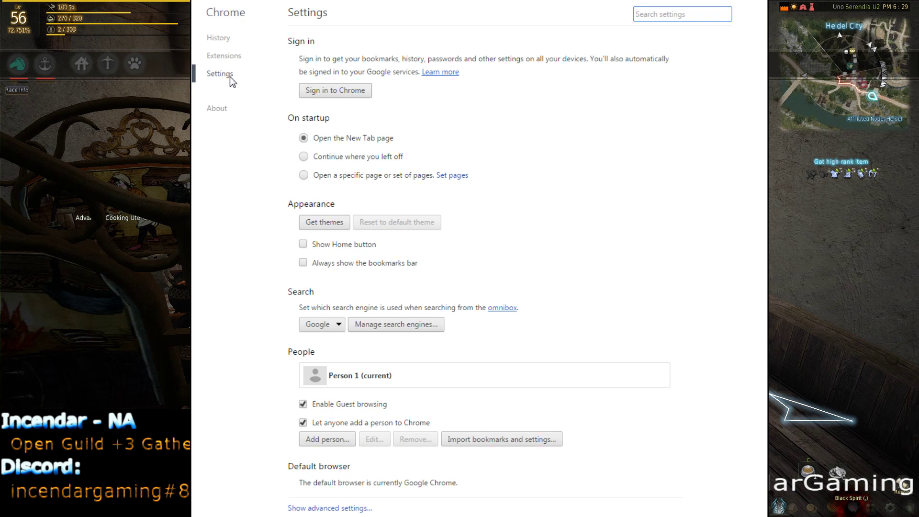
{"action": "left_click", "coordinate": [356, 508]}
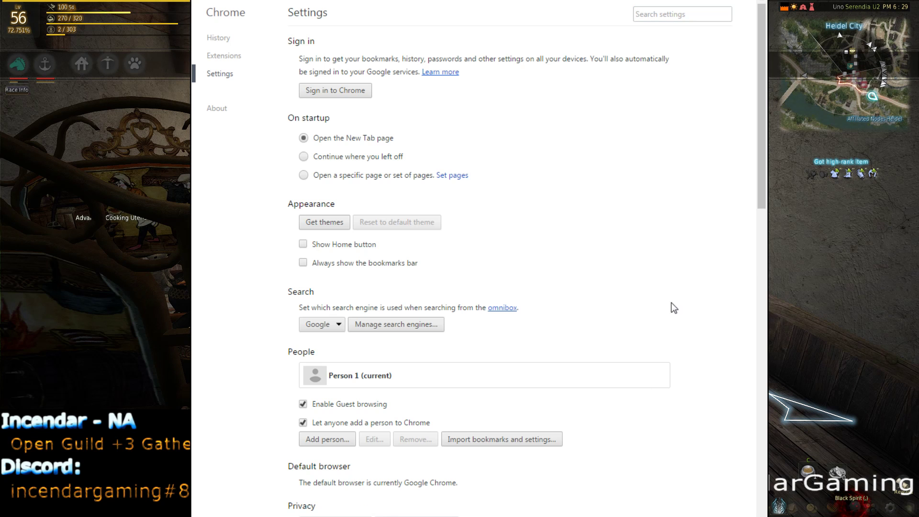
{"action": "left_click_drag", "start_coordinate": [758, 179], "coordinate": [747, 489]}
{"action": "scroll", "coordinate": [747, 488], "scroll_direction": "down", "scroll_amount": 1}
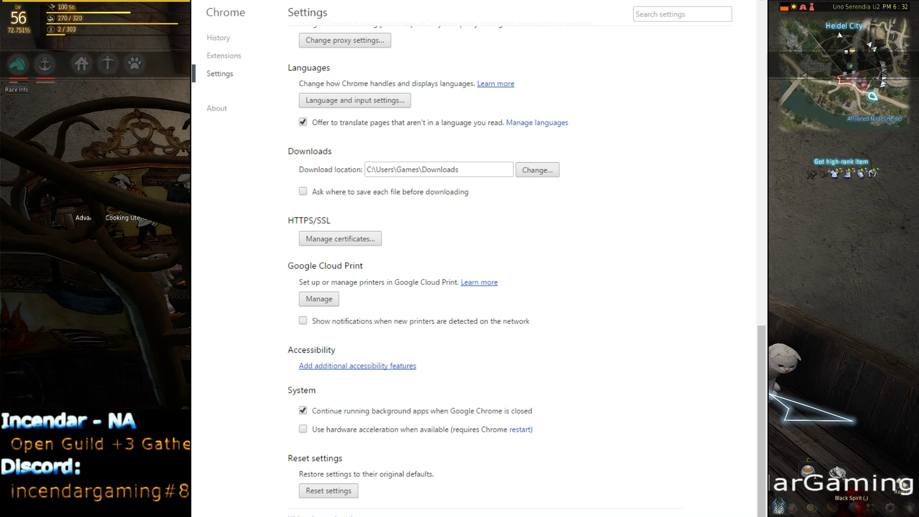
Switch to Internet Explorer's Advanced options with software rendering enabled instead of GPU rendering.
{"action": "key", "text": "alt+Tab"}
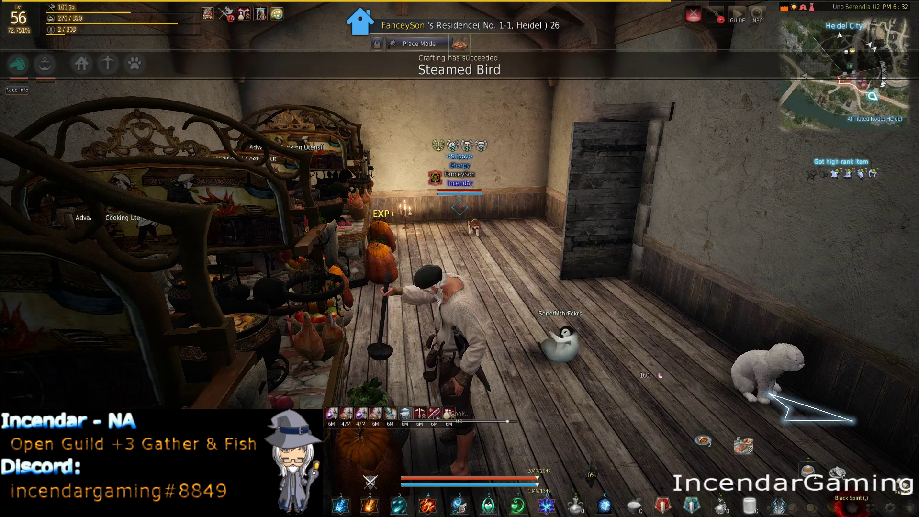
{"action": "key", "text": "alt+Tab"}
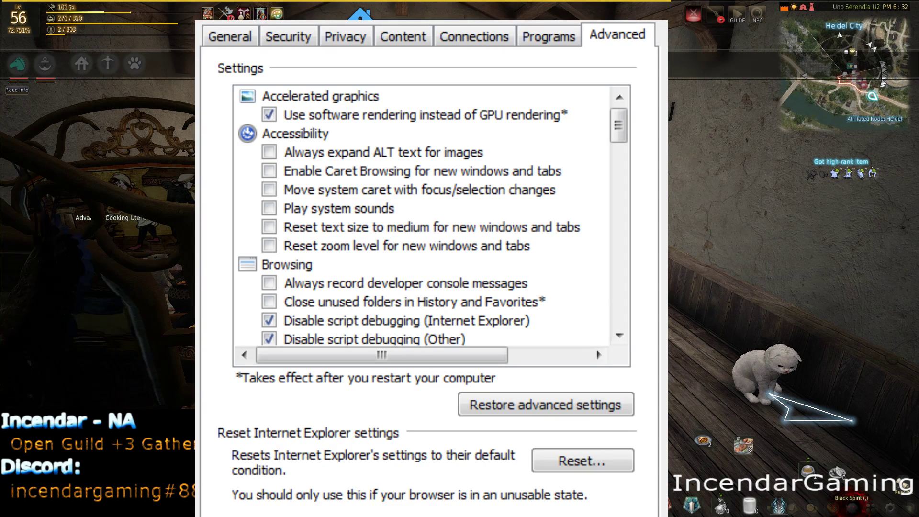